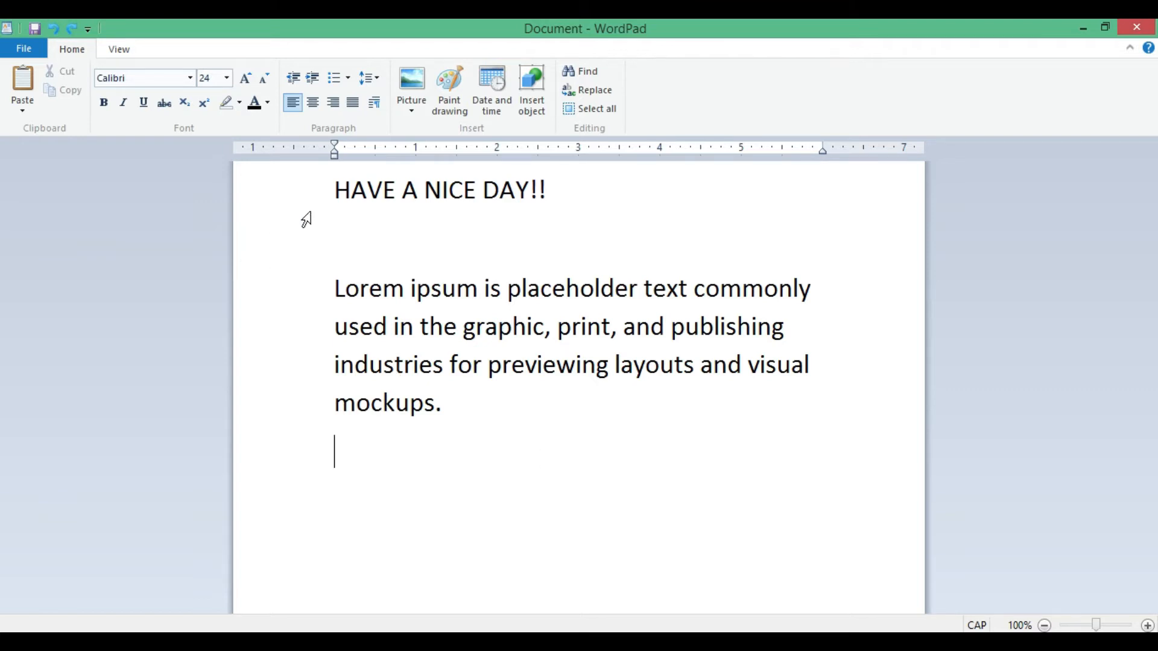
Step: Select the heading text "HAVE A NICE DAY!!" and clear the selection, practising this twice
left_click(335, 191)
left_click_drag(335, 191, 550, 184)
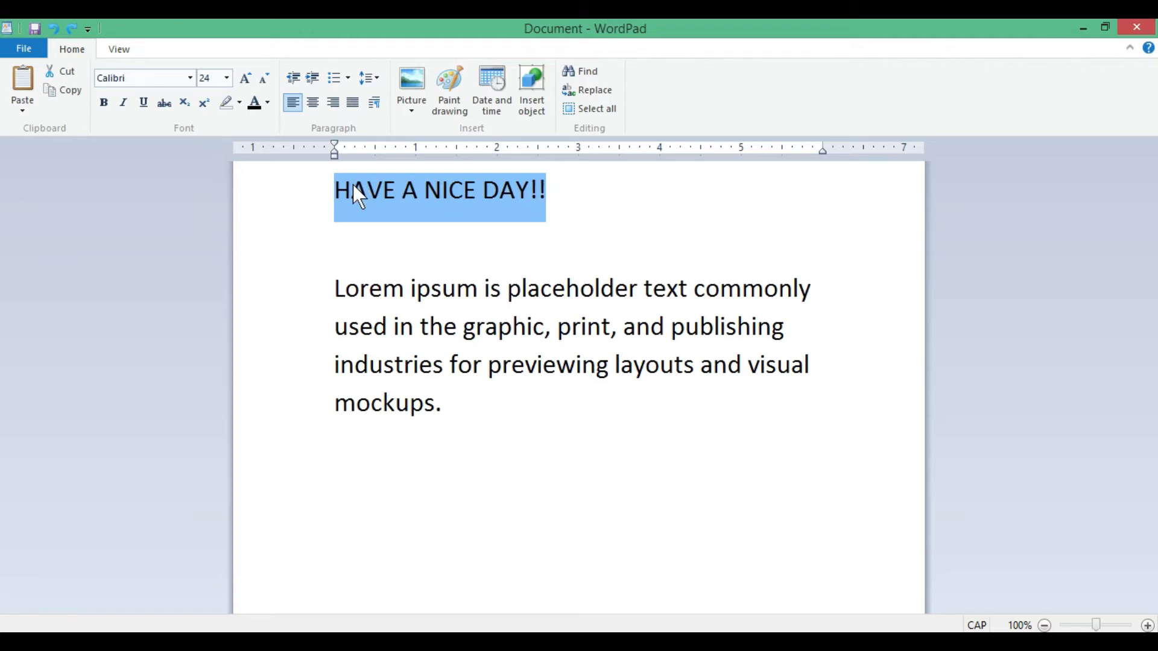
left_click(575, 197)
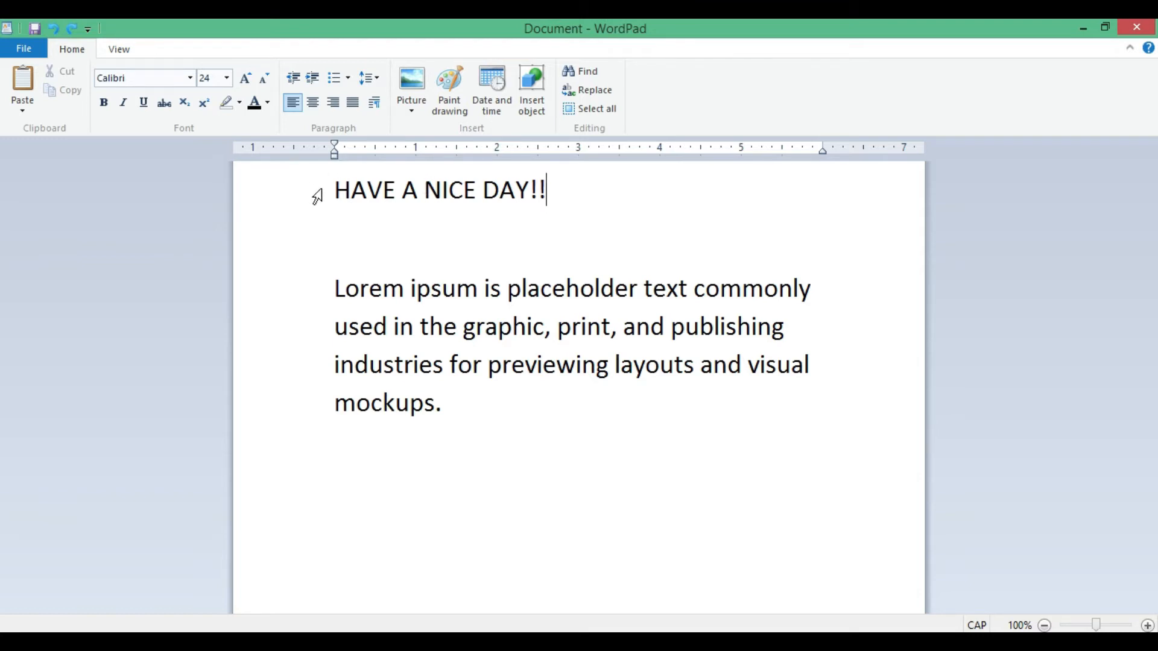
left_click(336, 188)
left_click_drag(336, 188, 547, 187)
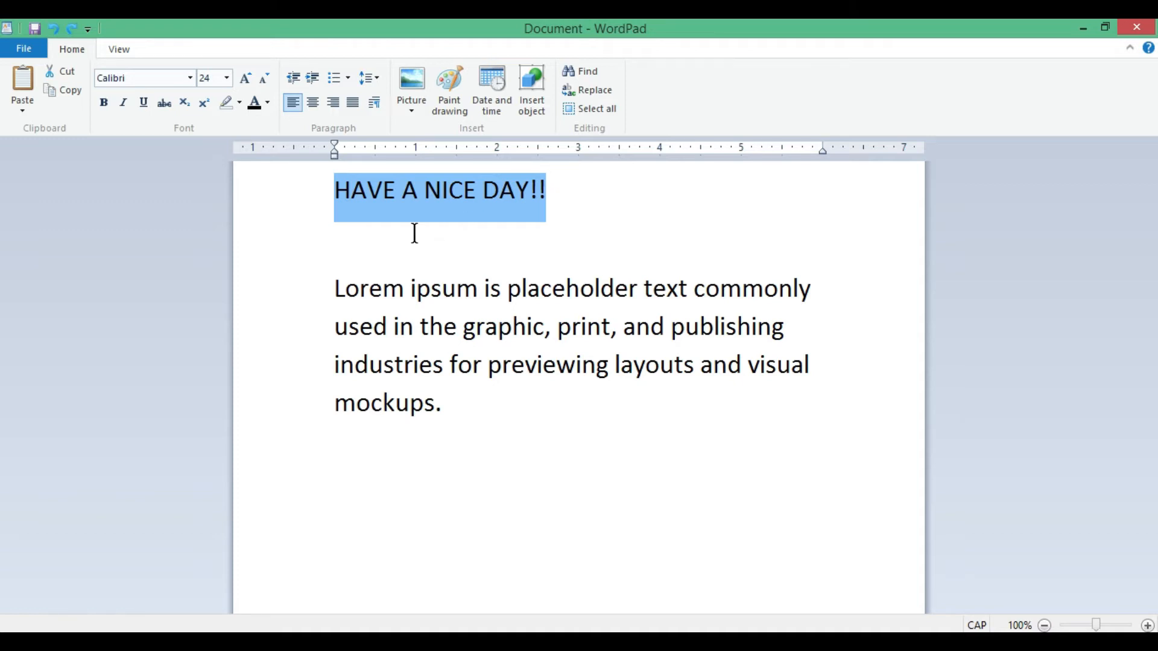
left_click(341, 258)
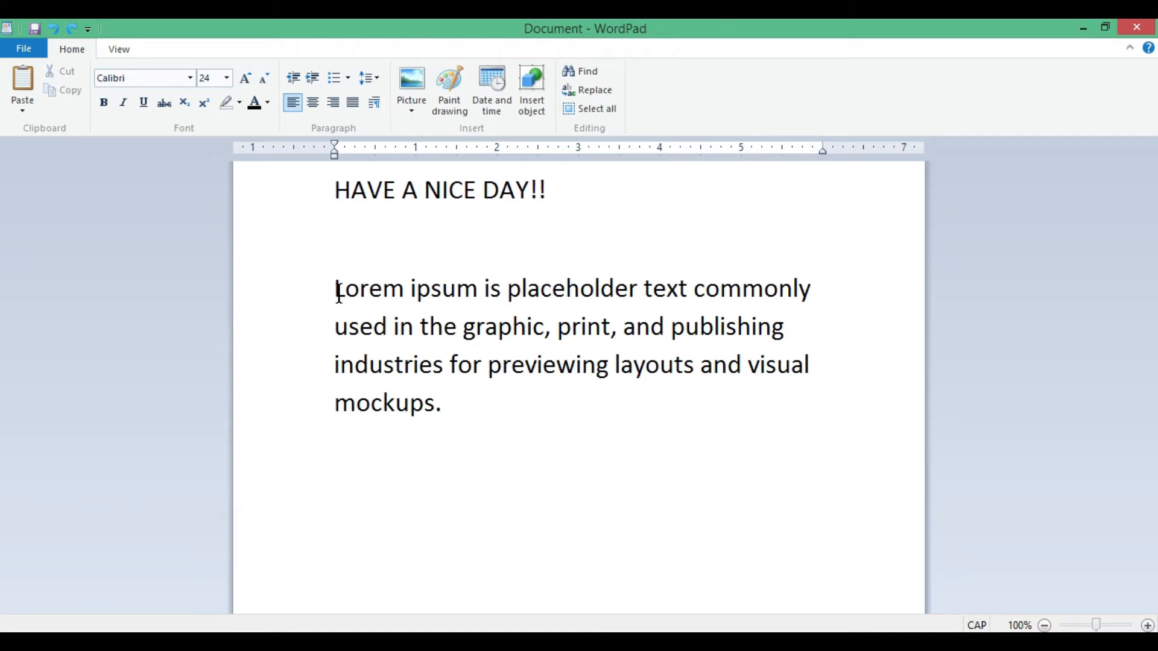
Step: Select the entire Lorem ipsum paragraph below the heading, from "Lorem" through "mockups."
left_click(336, 289)
left_click(342, 291)
left_click_drag(346, 299, 463, 420)
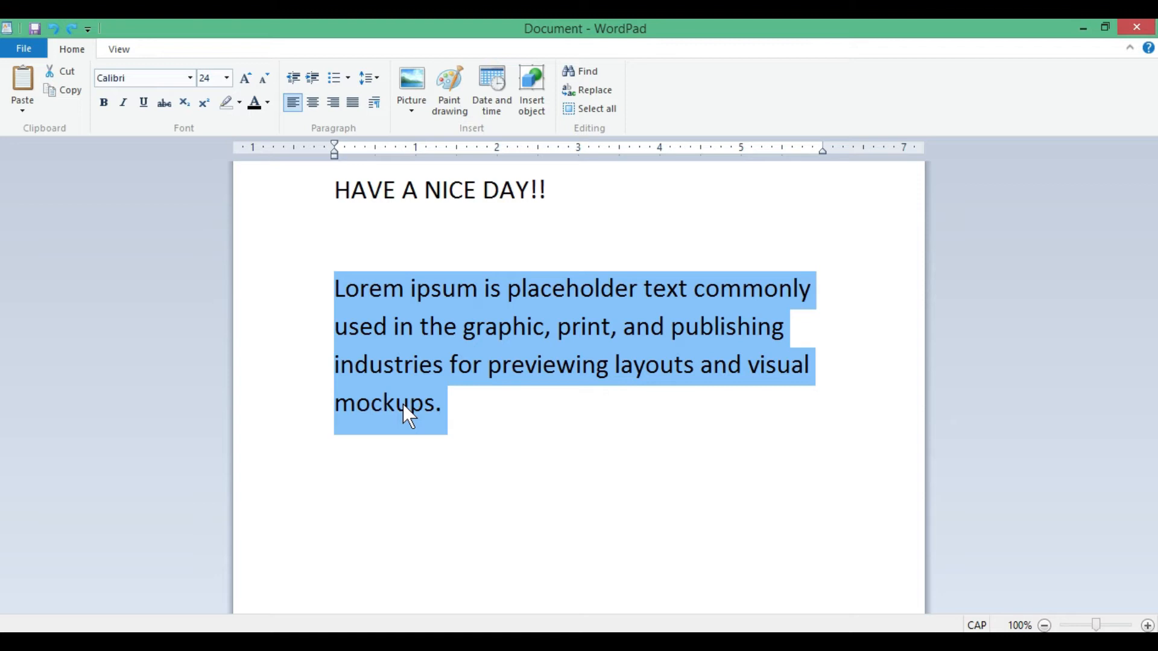
Step: Select single whole lines of the paragraph: the last line "mockups." and the line beginning with "industries for previewing"
left_click(276, 430)
double_click(275, 431)
left_click(275, 431)
left_click(275, 431)
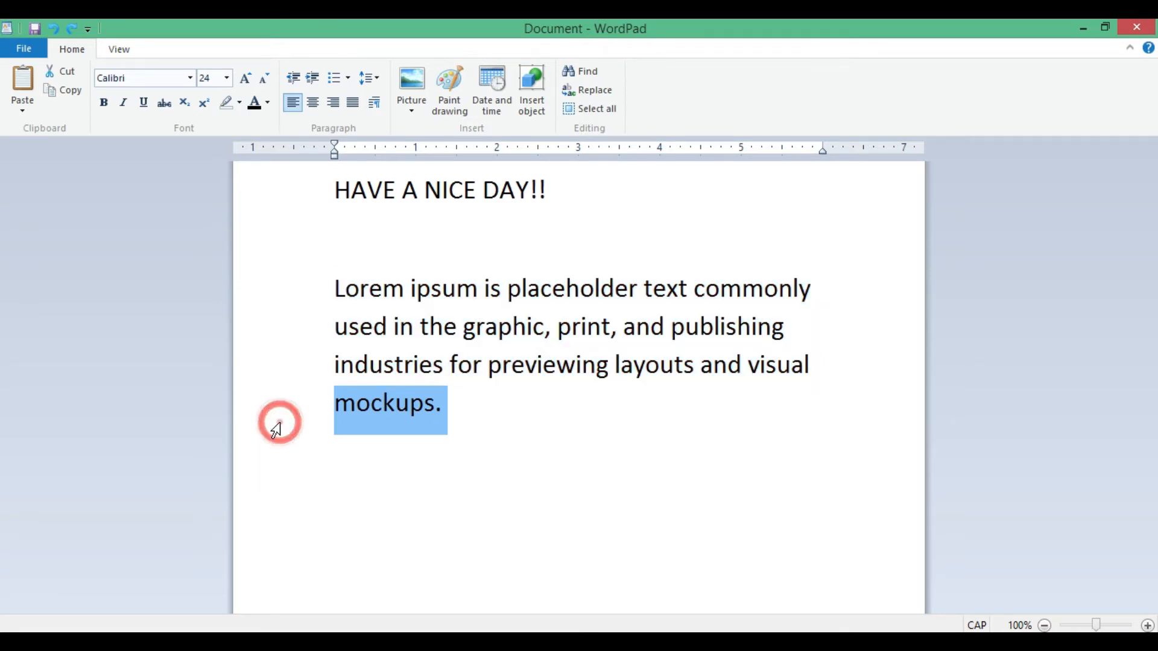
left_click(171, 367)
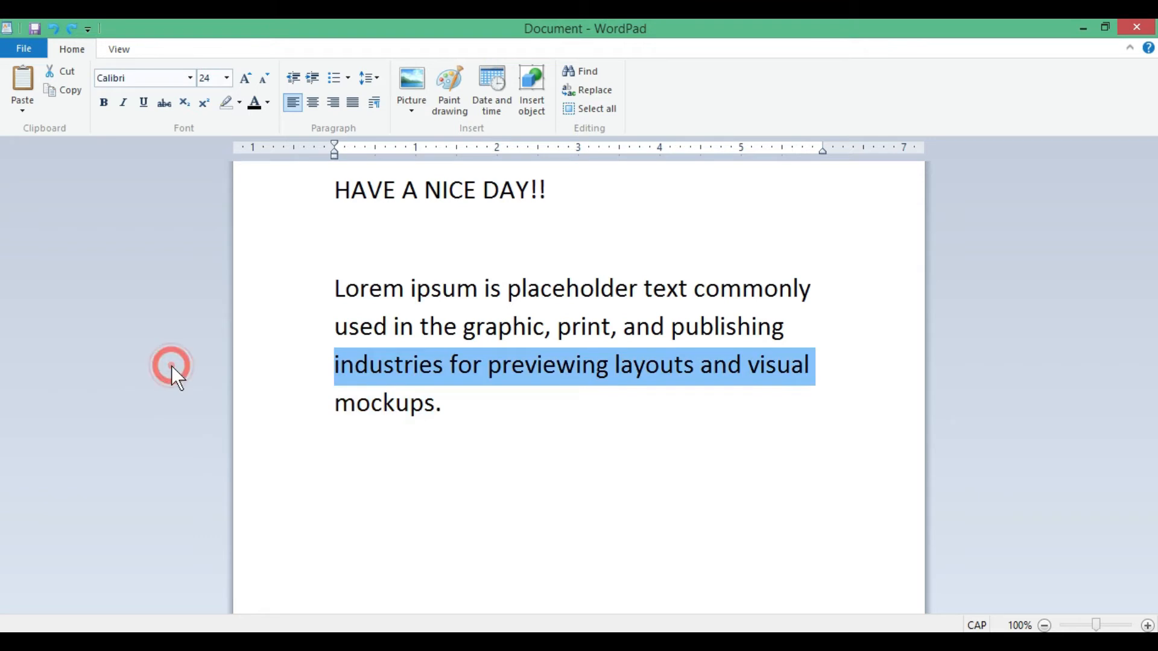
Step: Start a new document without saving the changes to the current one
left_click(22, 48)
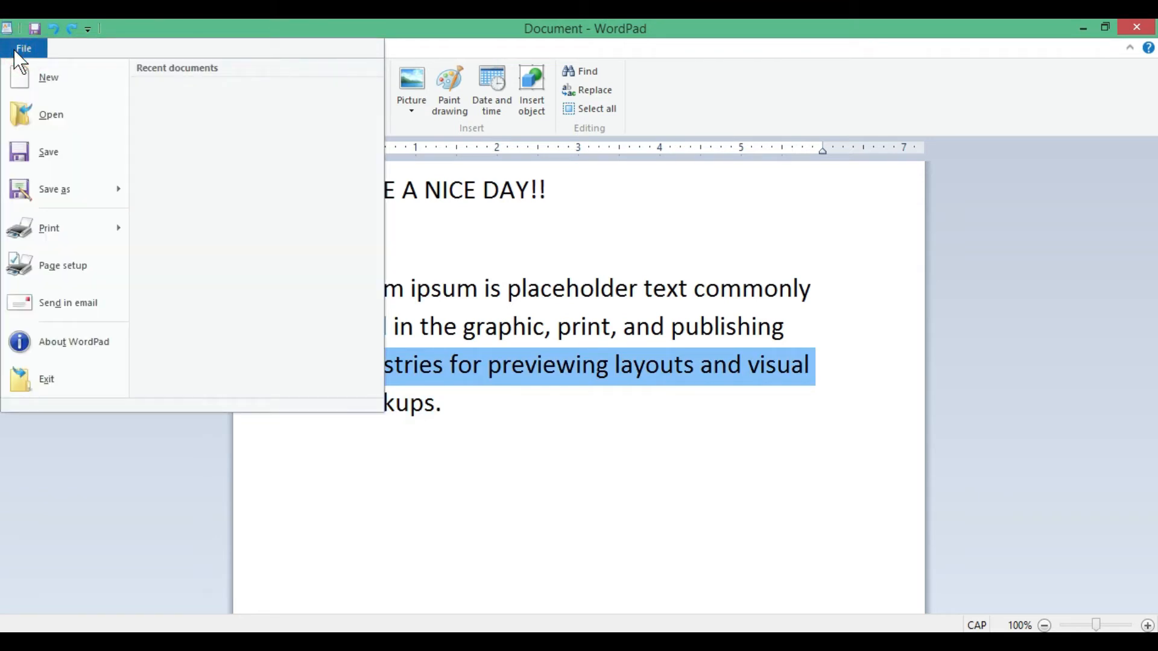
left_click(73, 83)
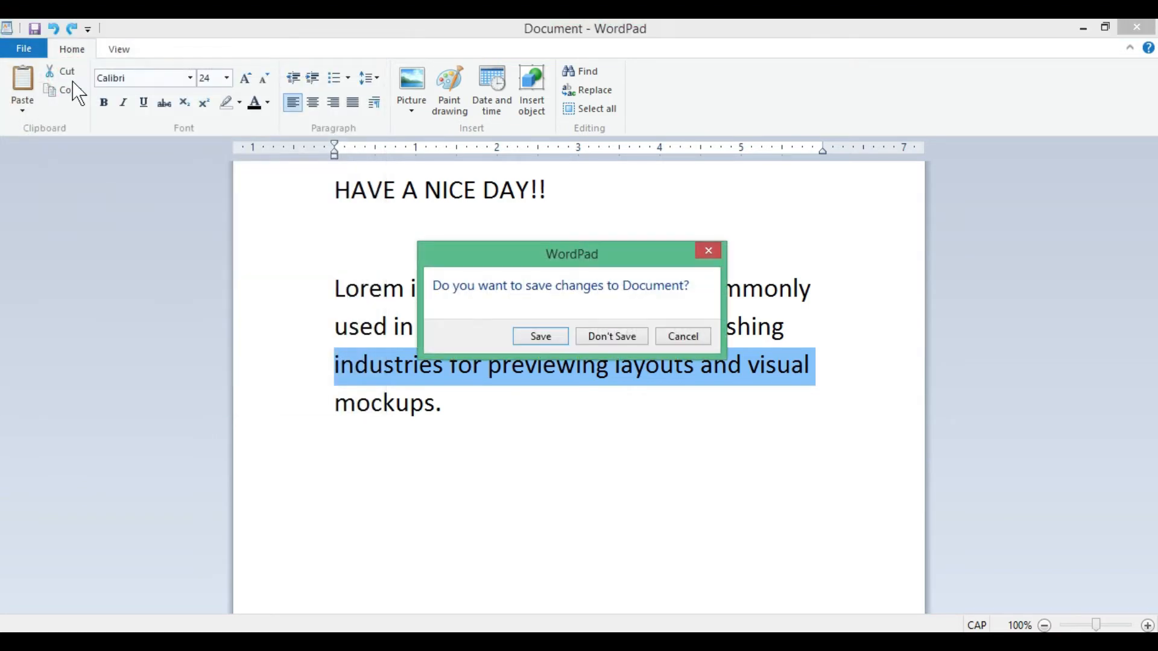
left_click(619, 336)
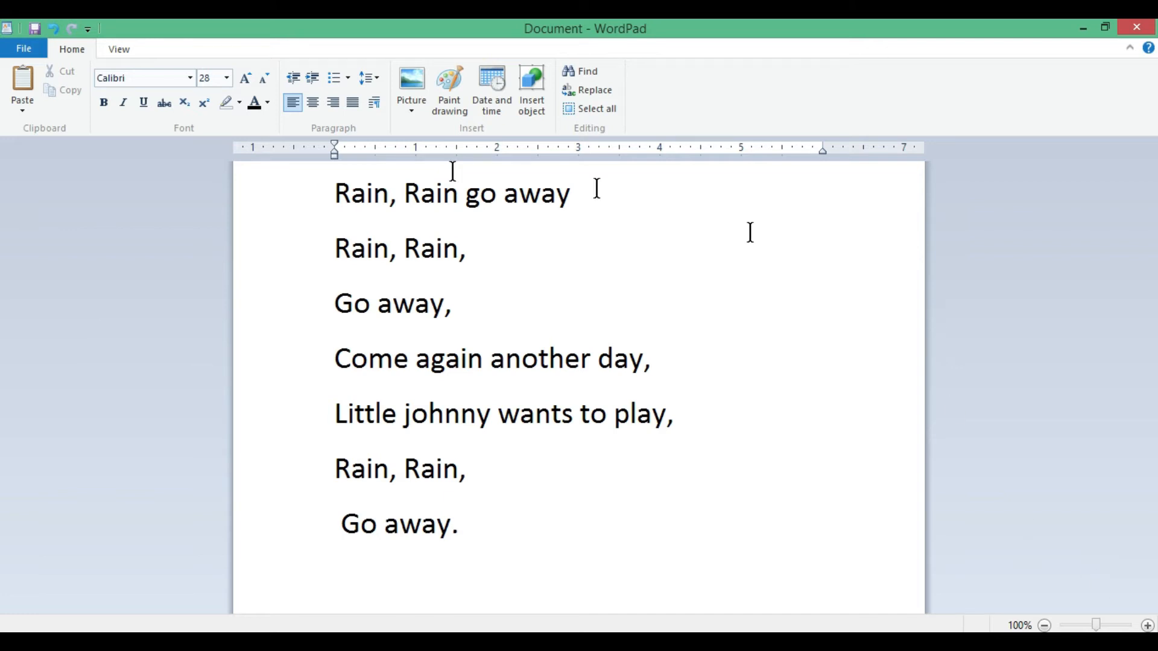
Step: Change the font of the title line "Rain, Rain go away" to Berlin Sans FB Demi
left_click_drag(335, 193, 594, 198)
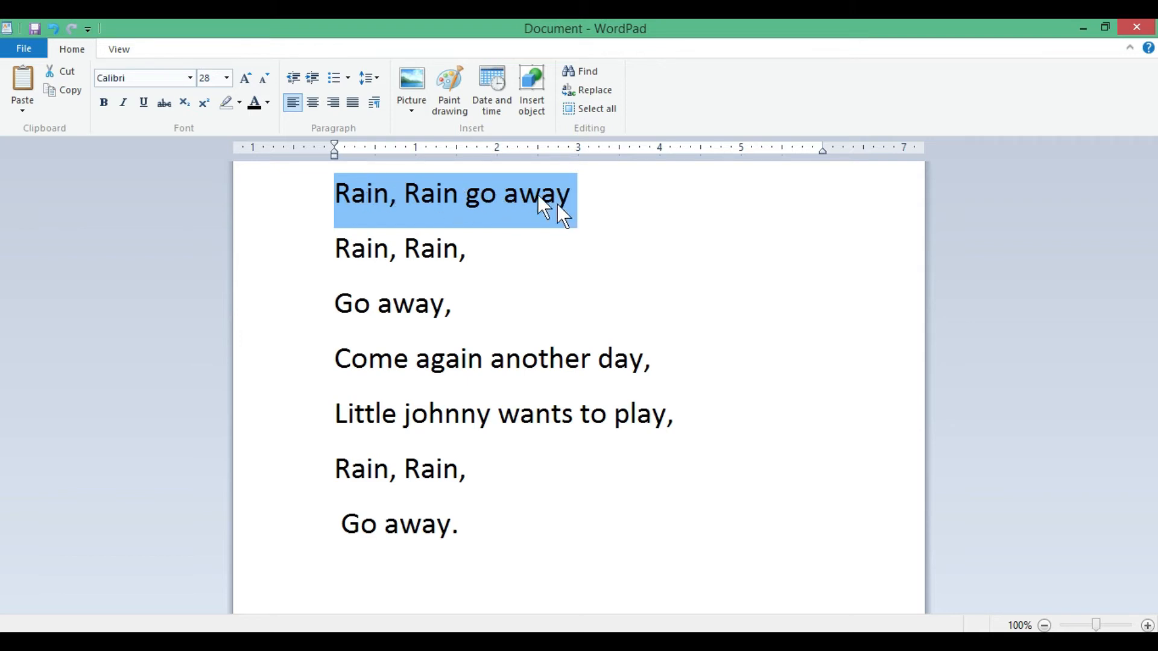
left_click(189, 79)
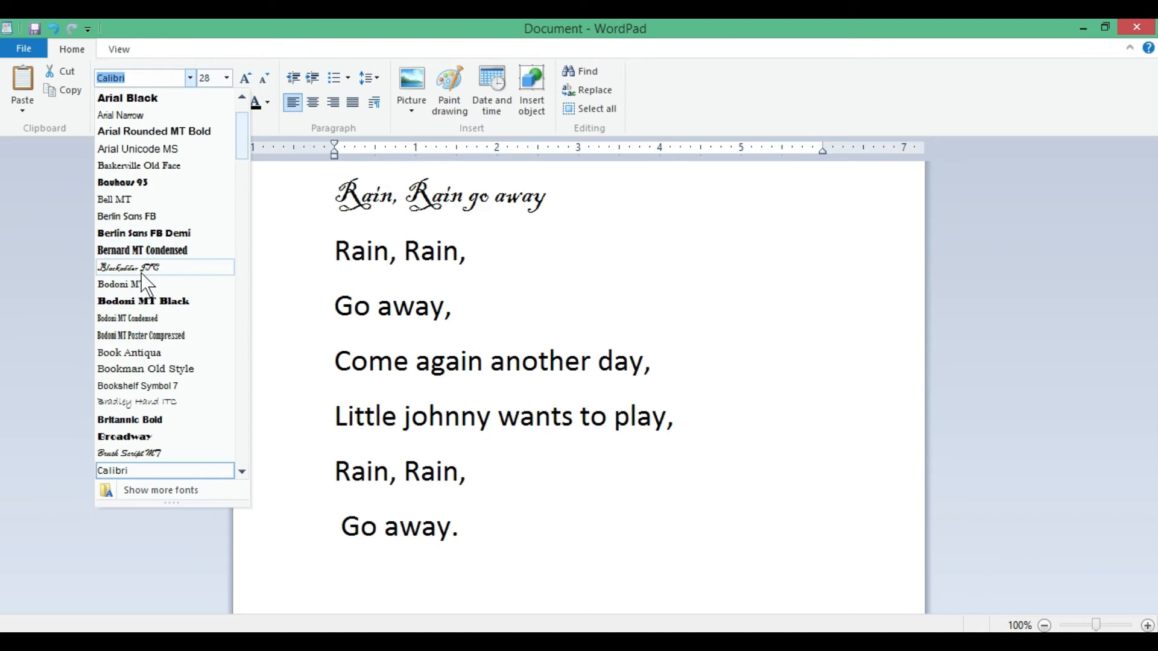
left_click(142, 235)
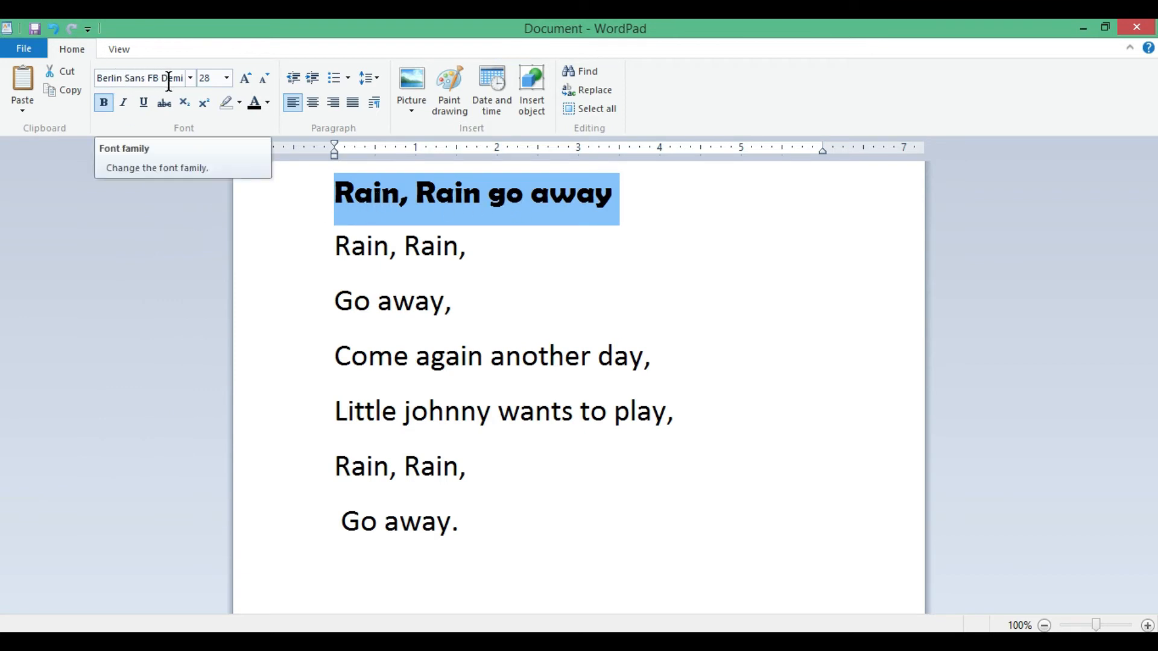
Step: Enlarge the title "Rain, Rain go away" to font size 48 and further to a custom size of 56
left_click(229, 81)
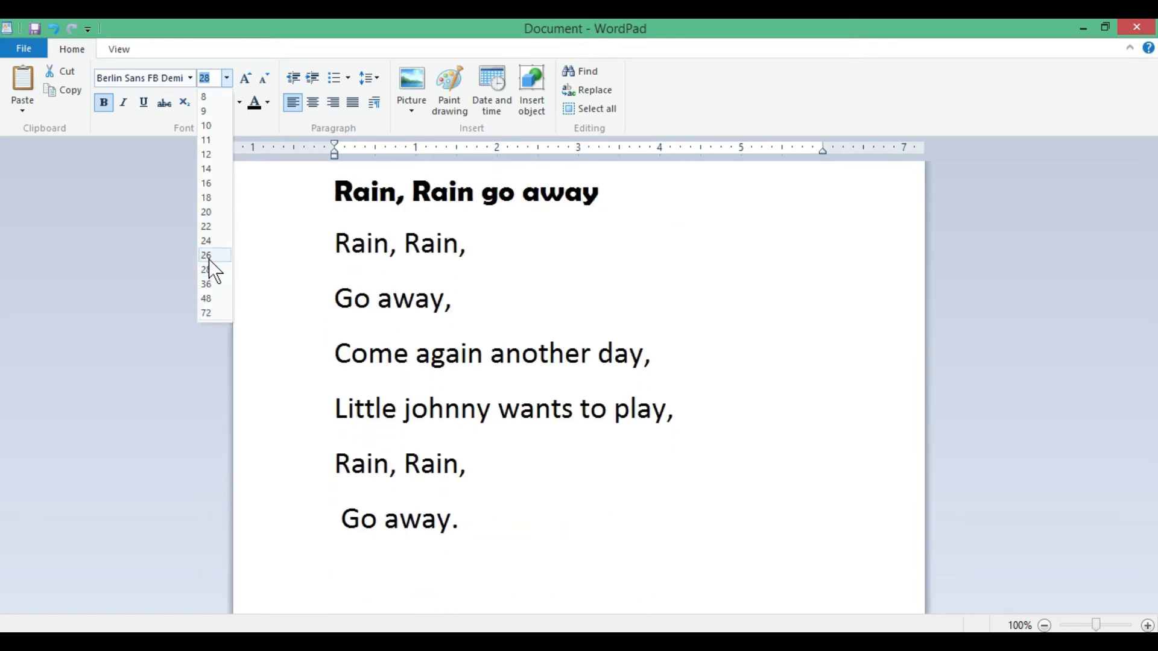
left_click(208, 298)
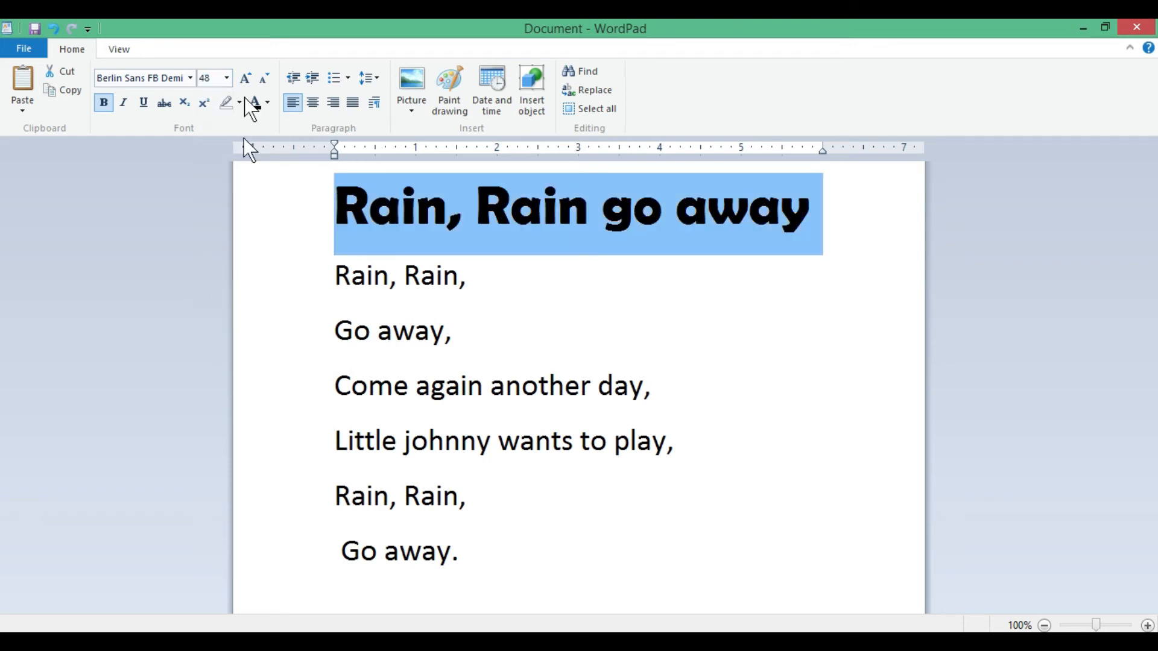
left_click(214, 77)
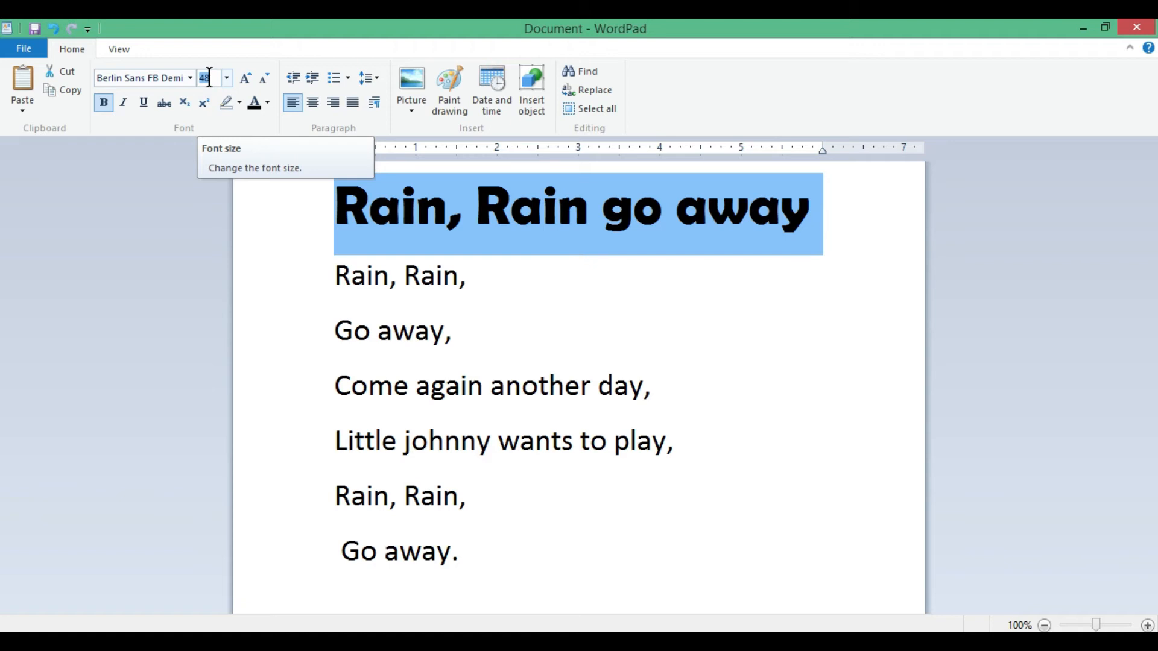
type("5")
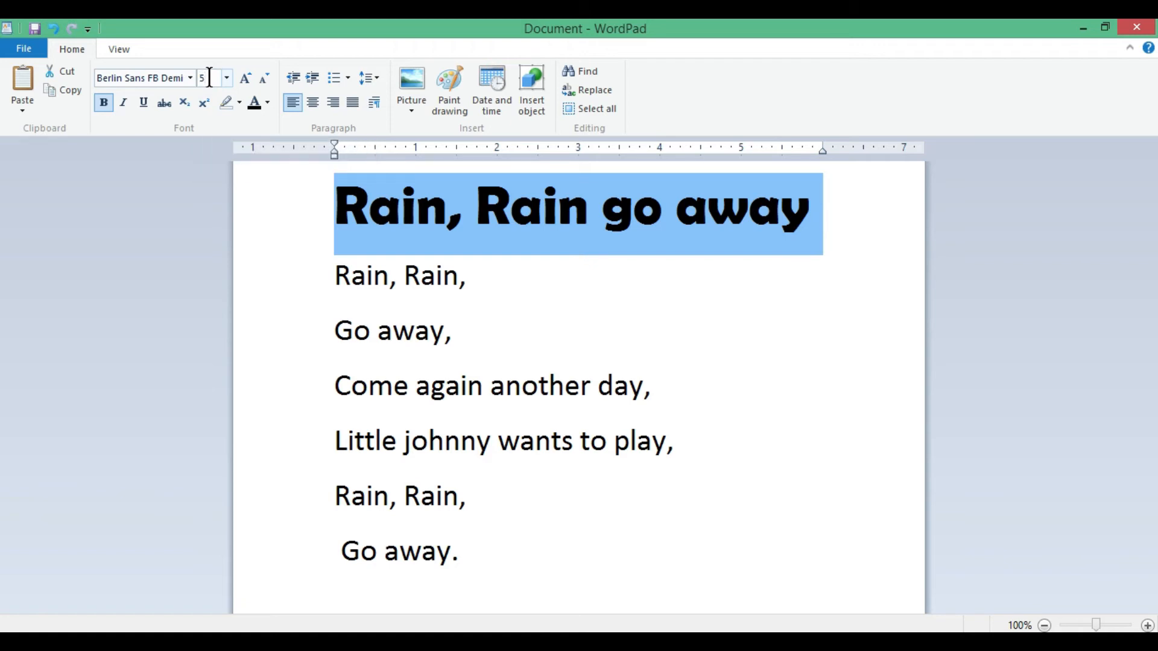
type("6")
key("Return")
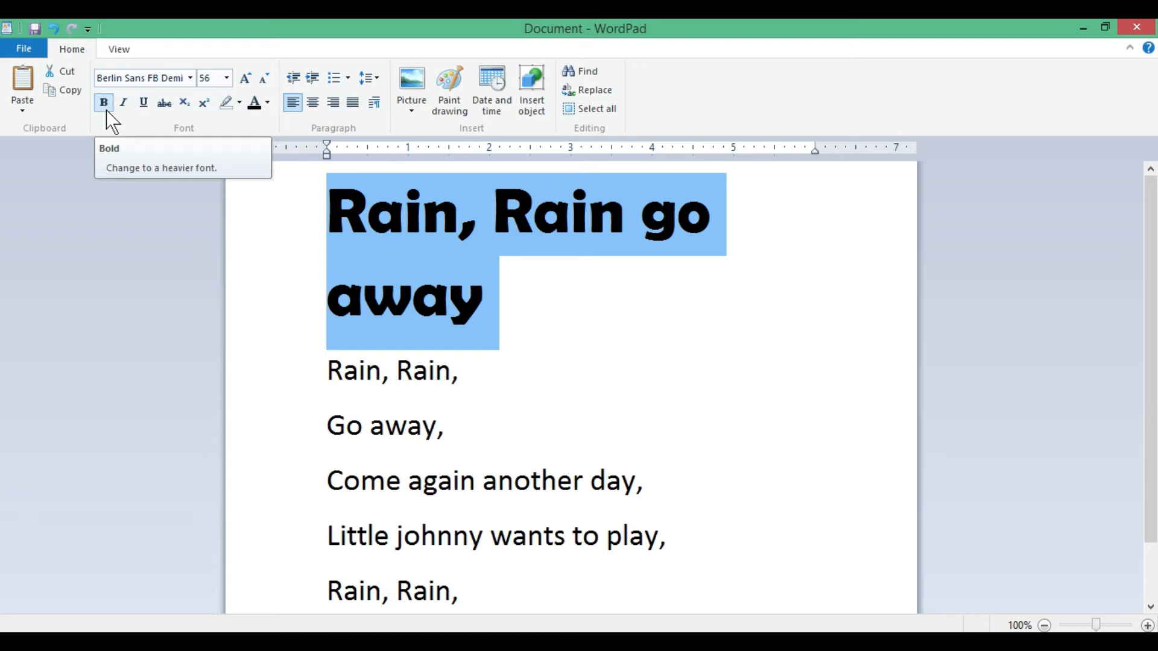
Step: Try bold on the first verse line "Rain, Rain," below the title and remove it again
left_click(278, 232)
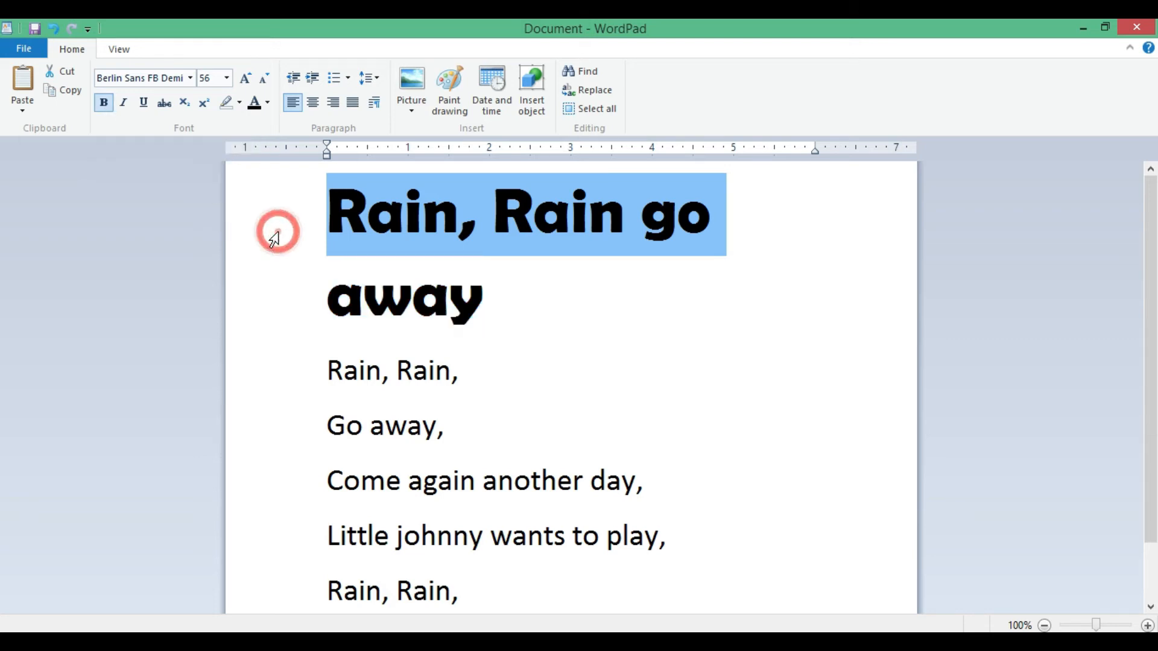
left_click(278, 303)
left_click(794, 398)
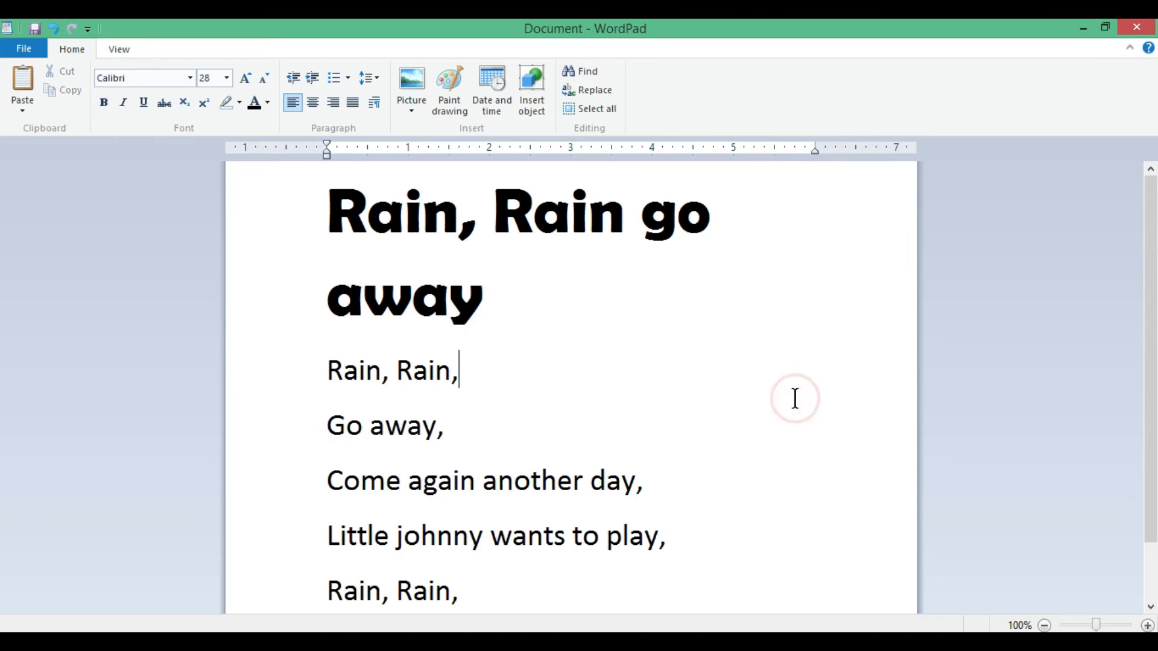
left_click_drag(330, 369, 459, 370)
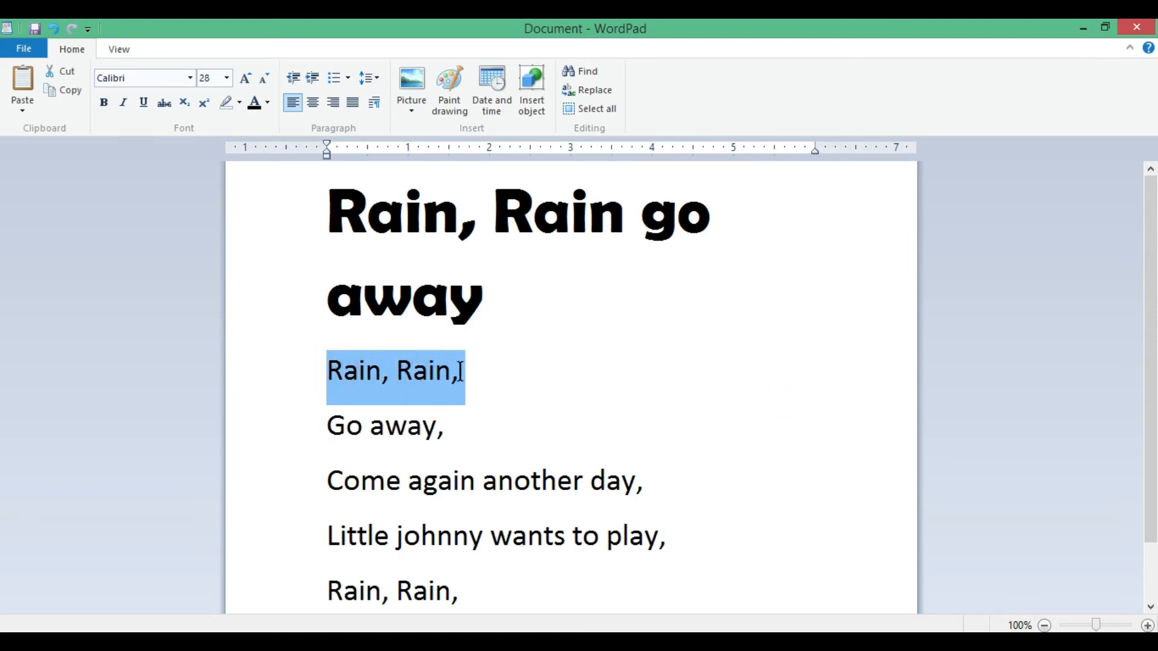
left_click(104, 106)
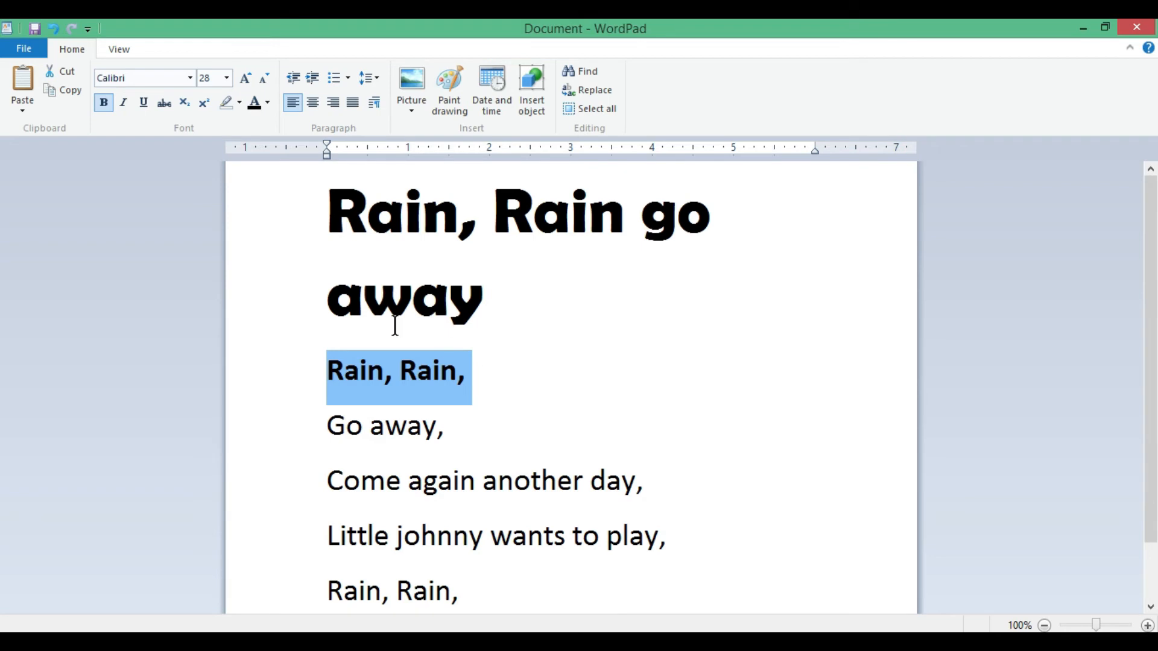
left_click(105, 100)
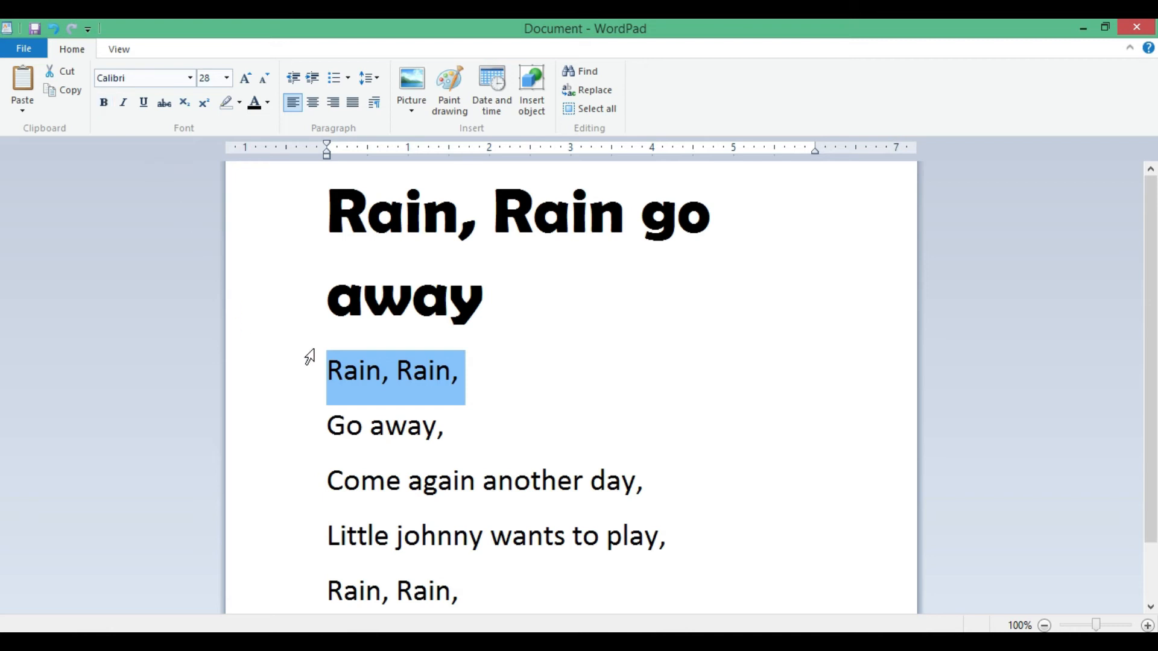
Step: Apply italic and underline to the first verse line "Rain, Rain," and clear the selection
left_click(123, 101)
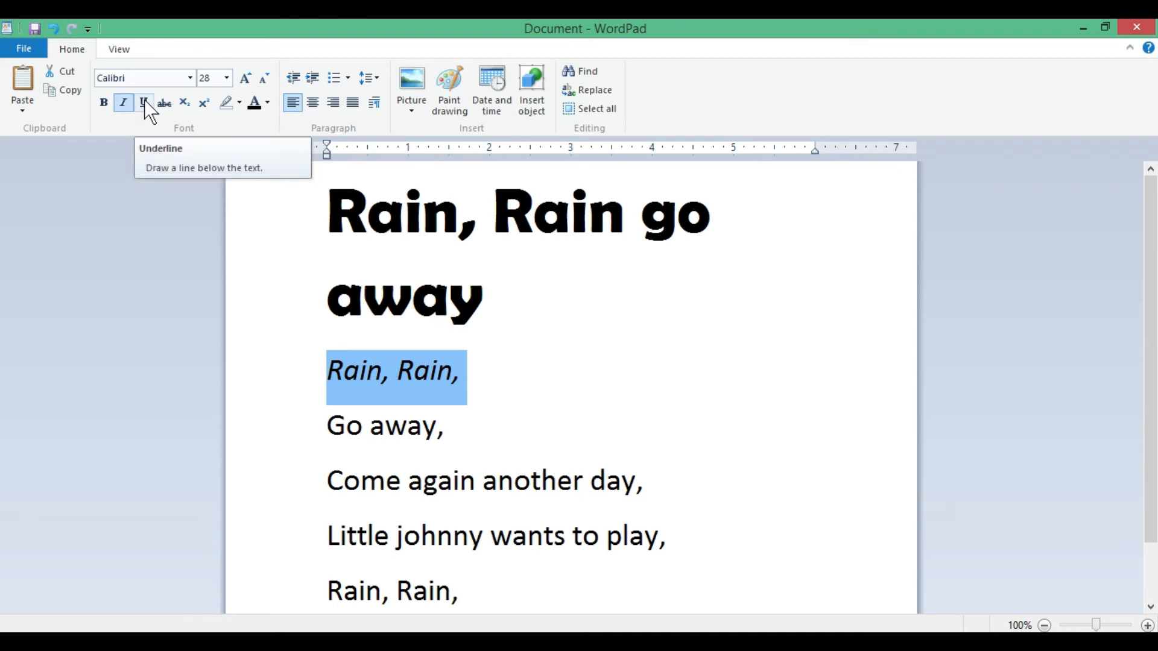
left_click(144, 103)
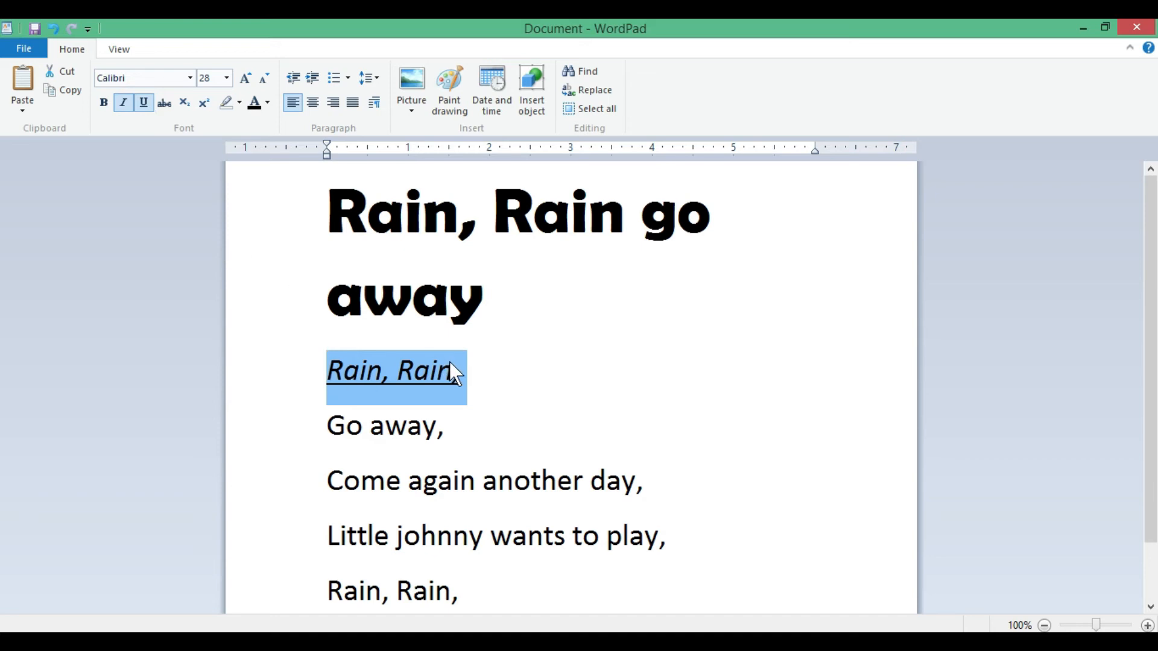
left_click(582, 375)
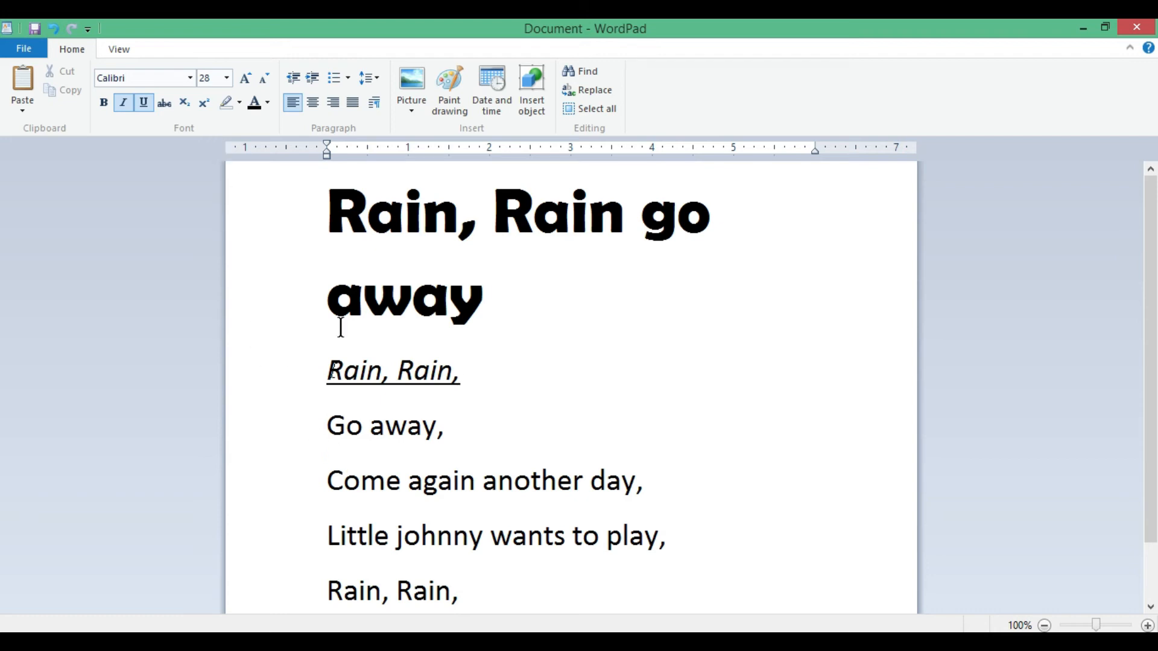
Step: Colour the whole title "Rain, Rain go away" purple and clear the selection
left_click_drag(323, 215, 454, 332)
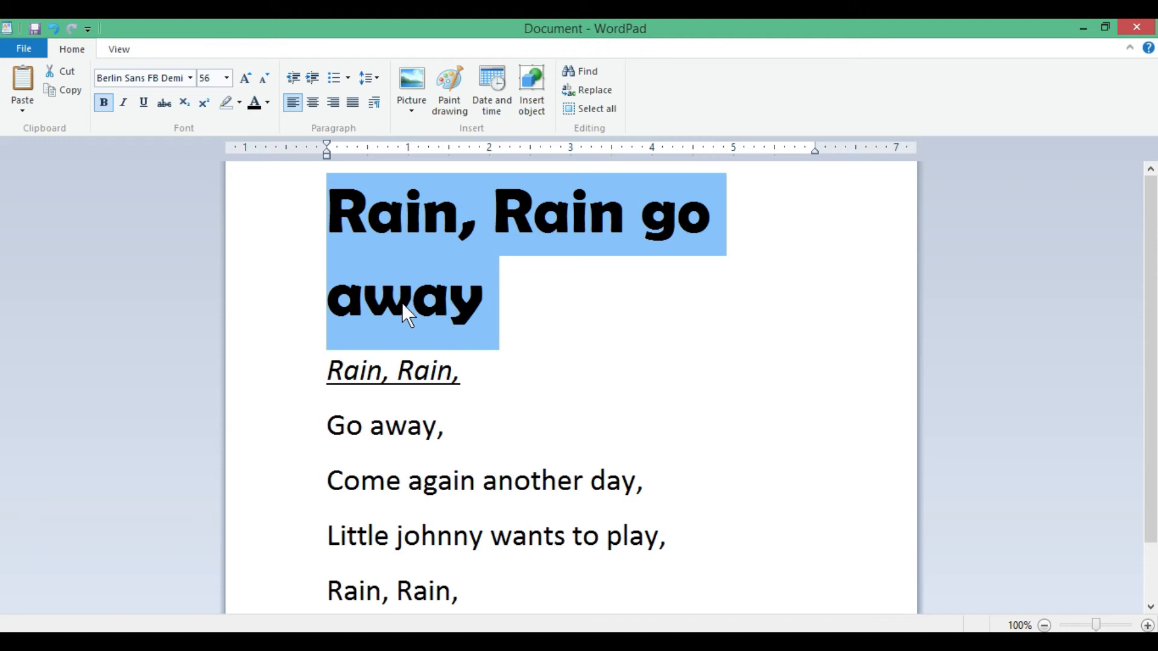
left_click(266, 104)
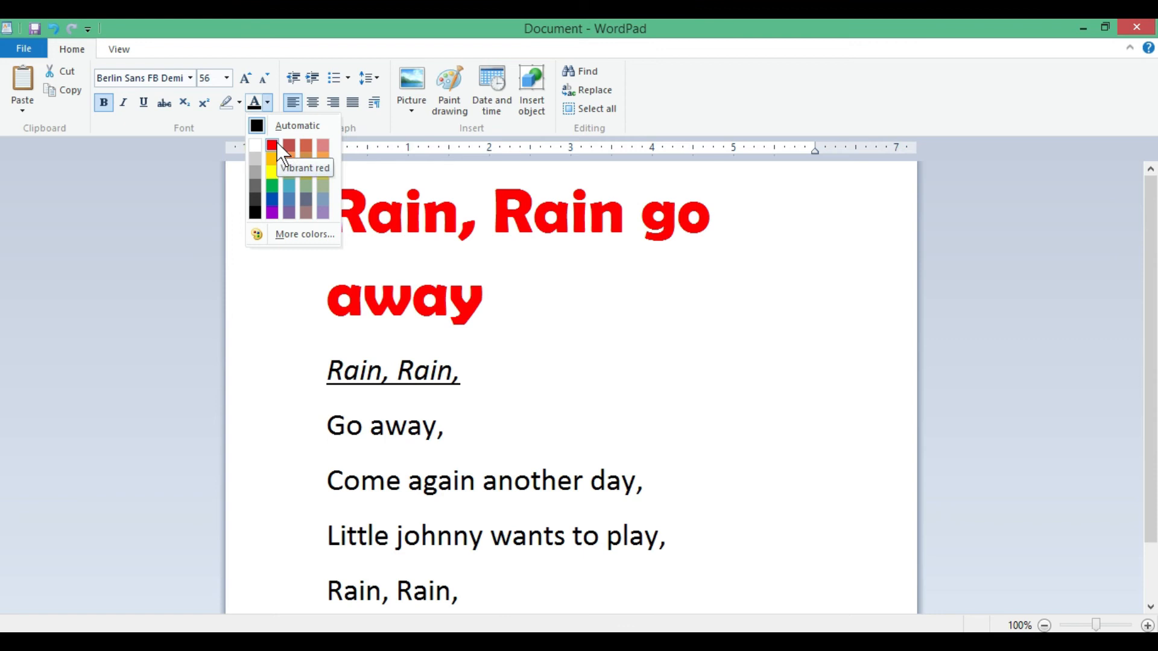
left_click(272, 213)
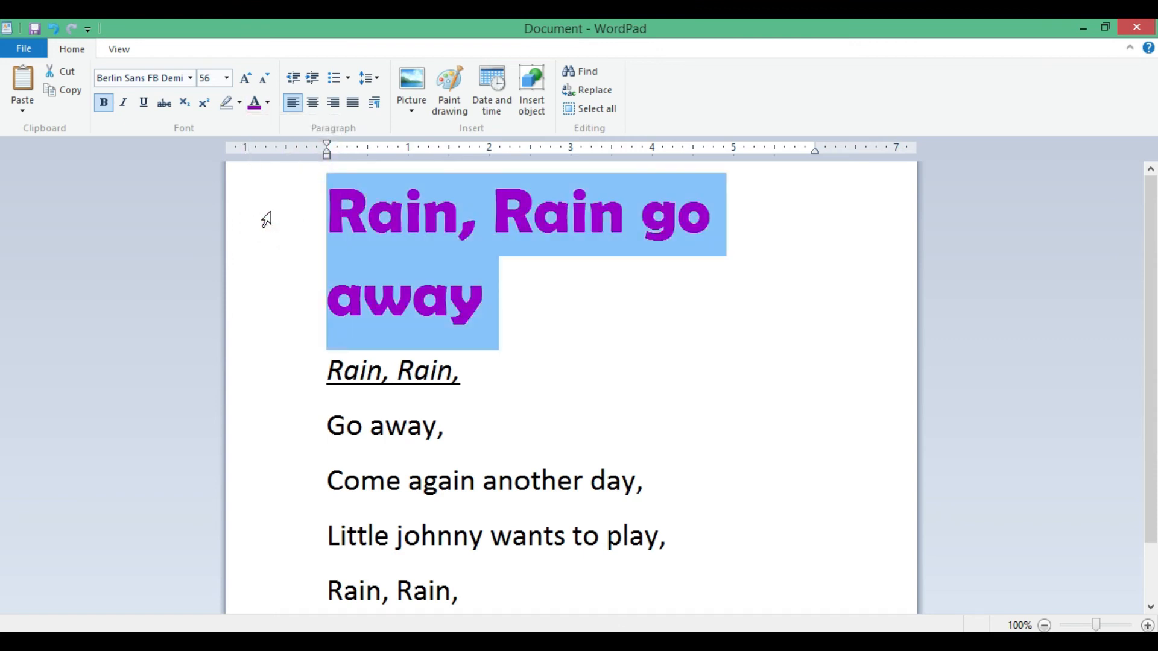
left_click(592, 319)
Step: Change the text colour of the underlined verse line "Rain, Rain," to vibrant red
left_click_drag(326, 371, 478, 368)
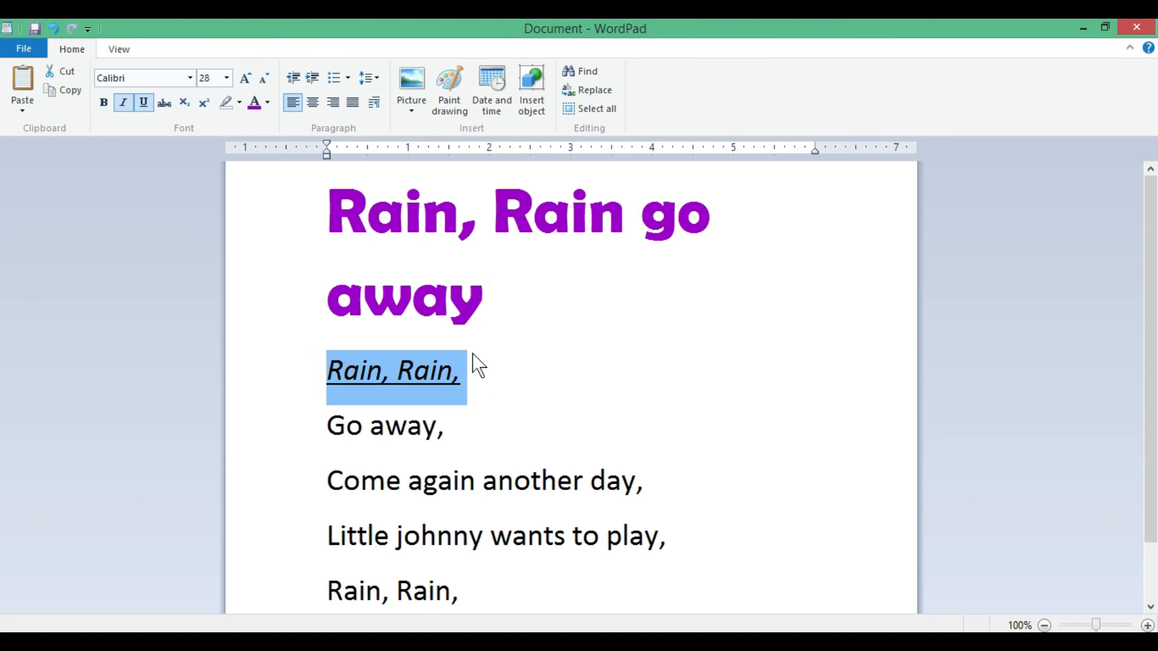
left_click(269, 105)
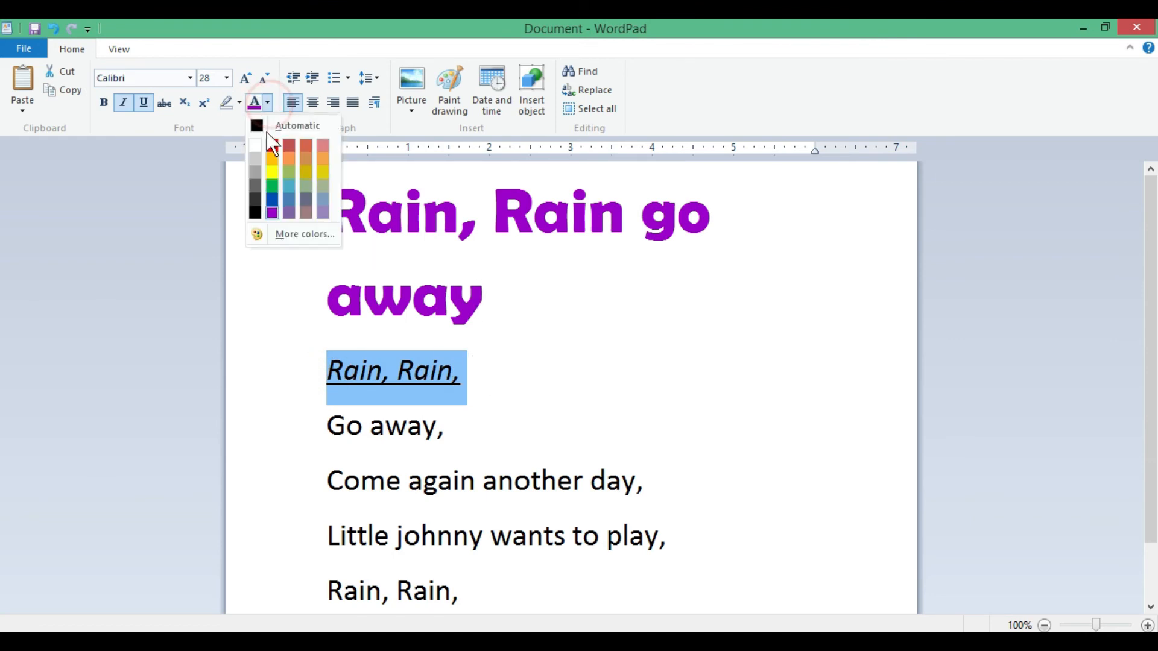
left_click(269, 144)
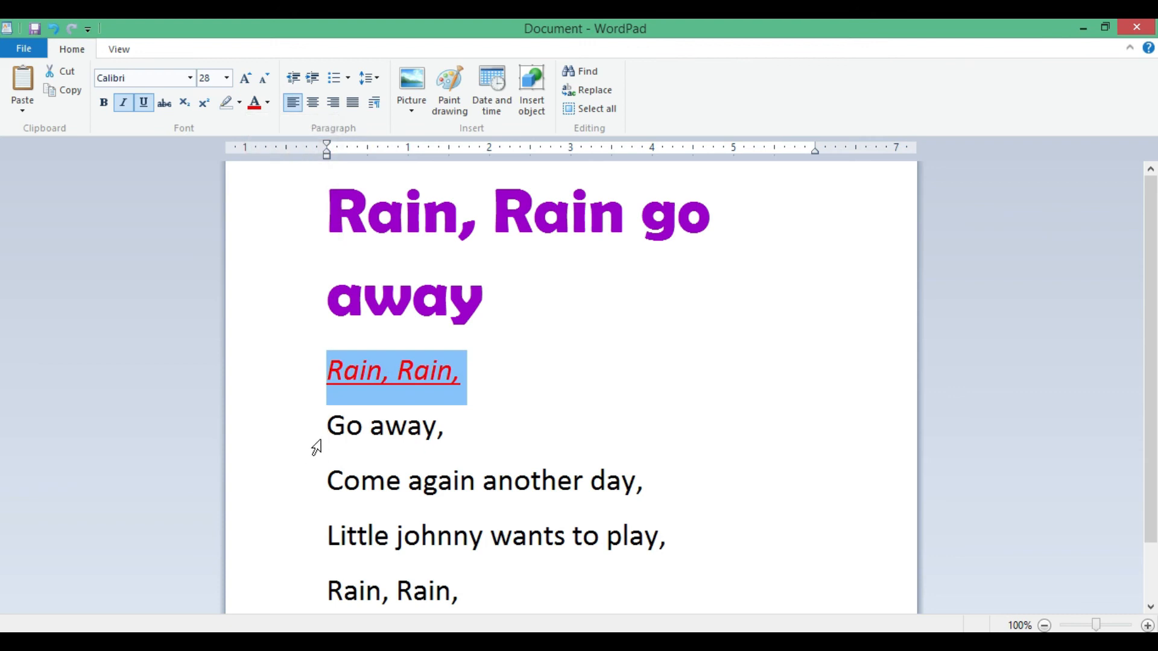
Step: Change the text colour of the second verse line "Go away," to green
left_click_drag(327, 425, 479, 426)
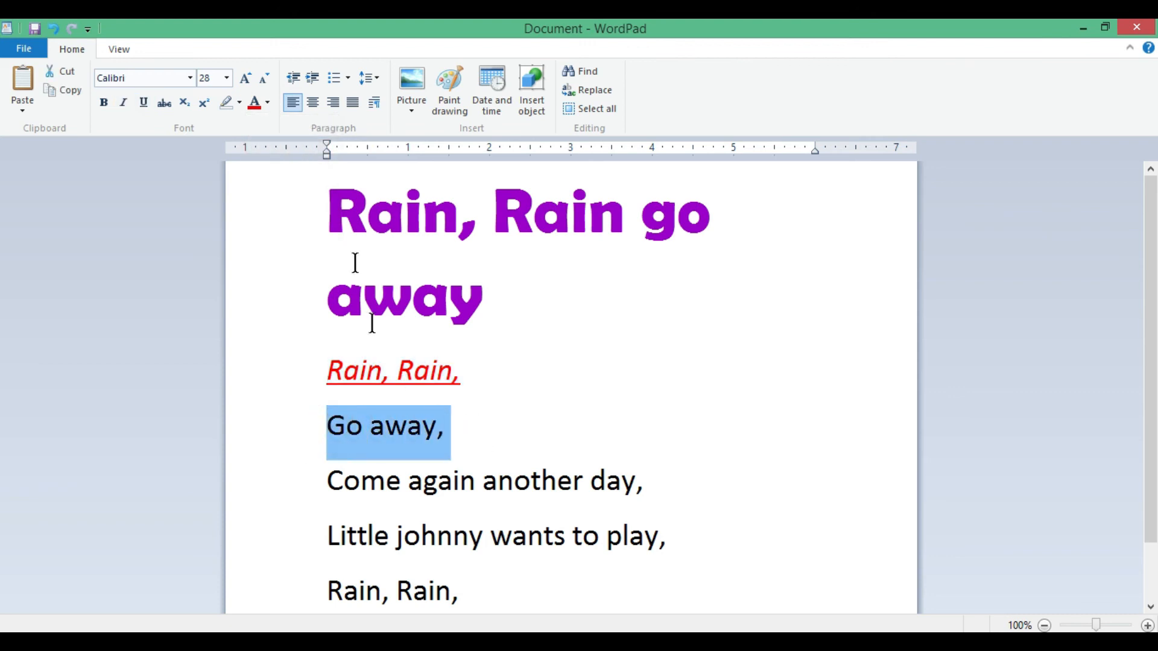
left_click(270, 106)
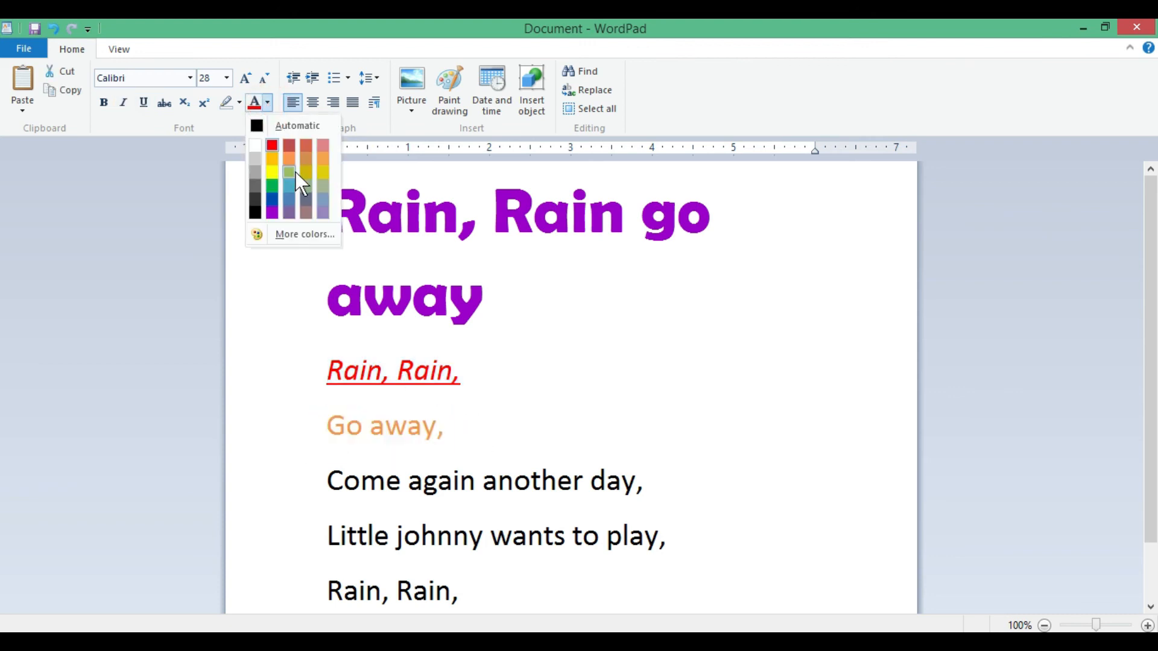
left_click(272, 185)
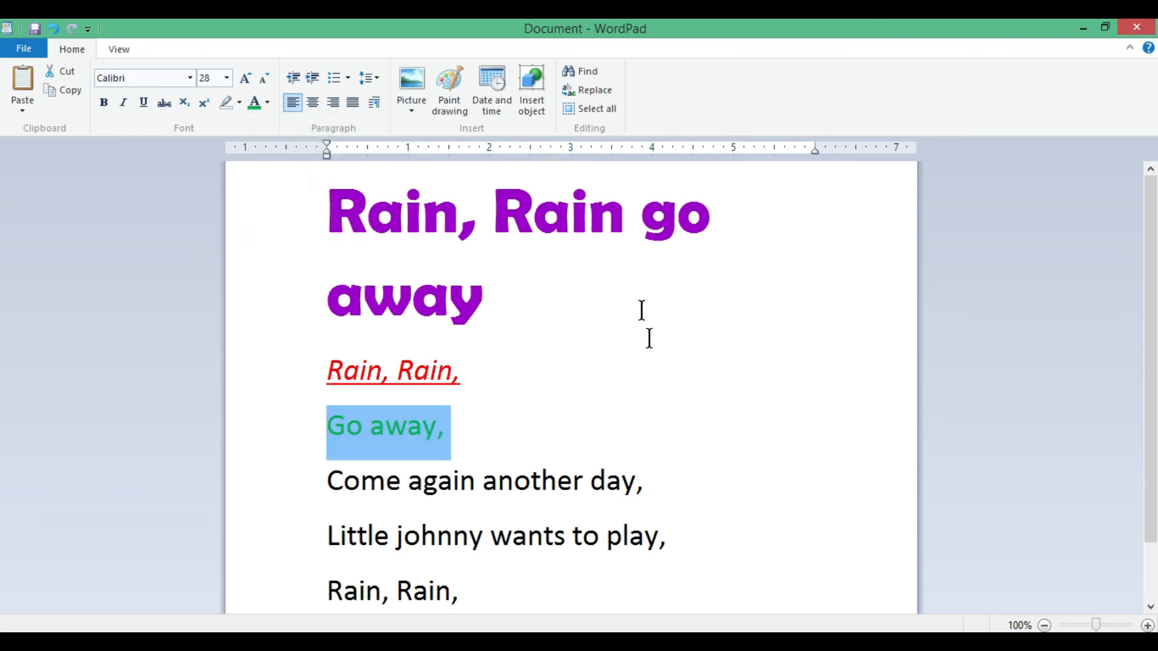
Step: Clear the text selection and save the document to the Desktop folder with a person's first name as the file name
left_click(640, 365)
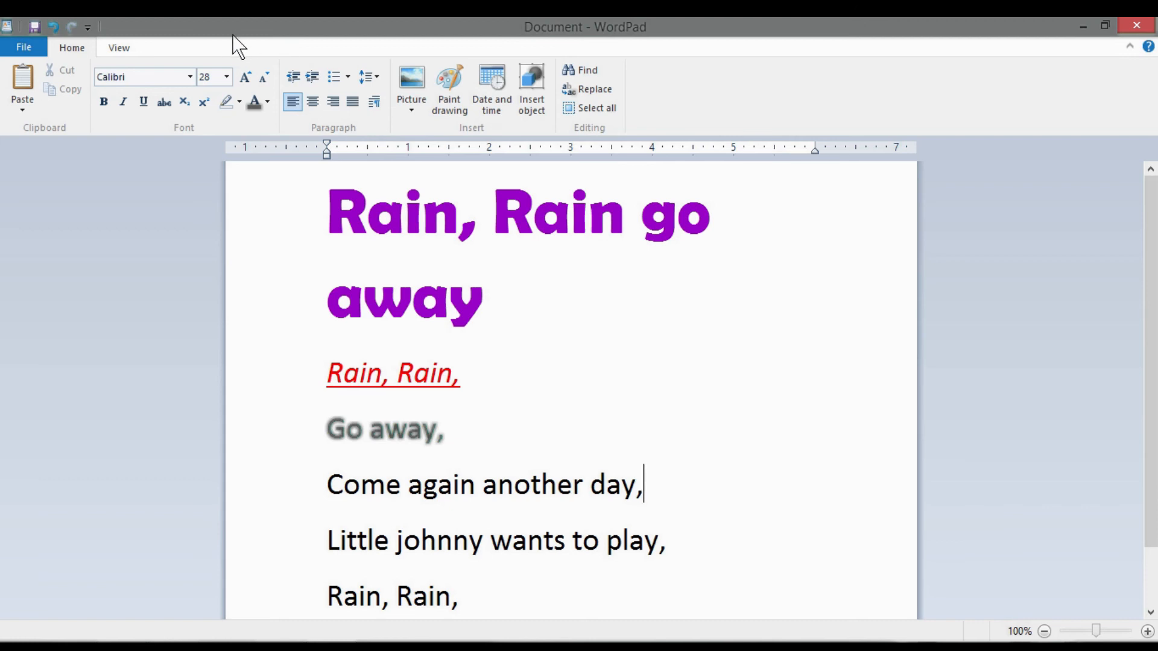
left_click(21, 48)
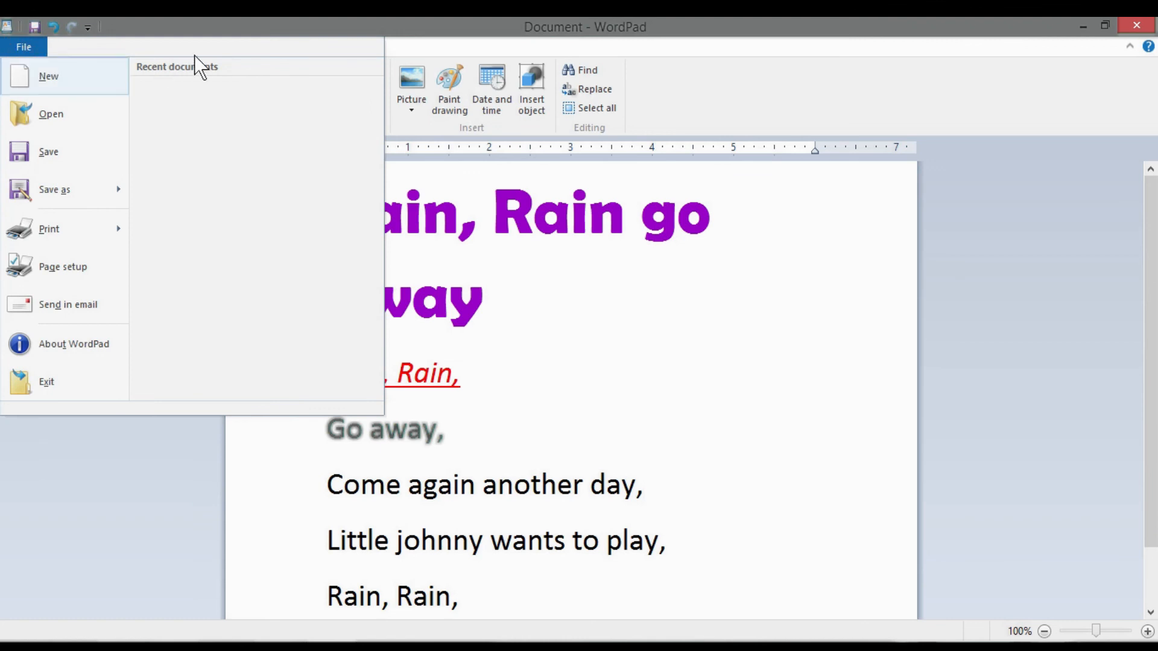
left_click(52, 154)
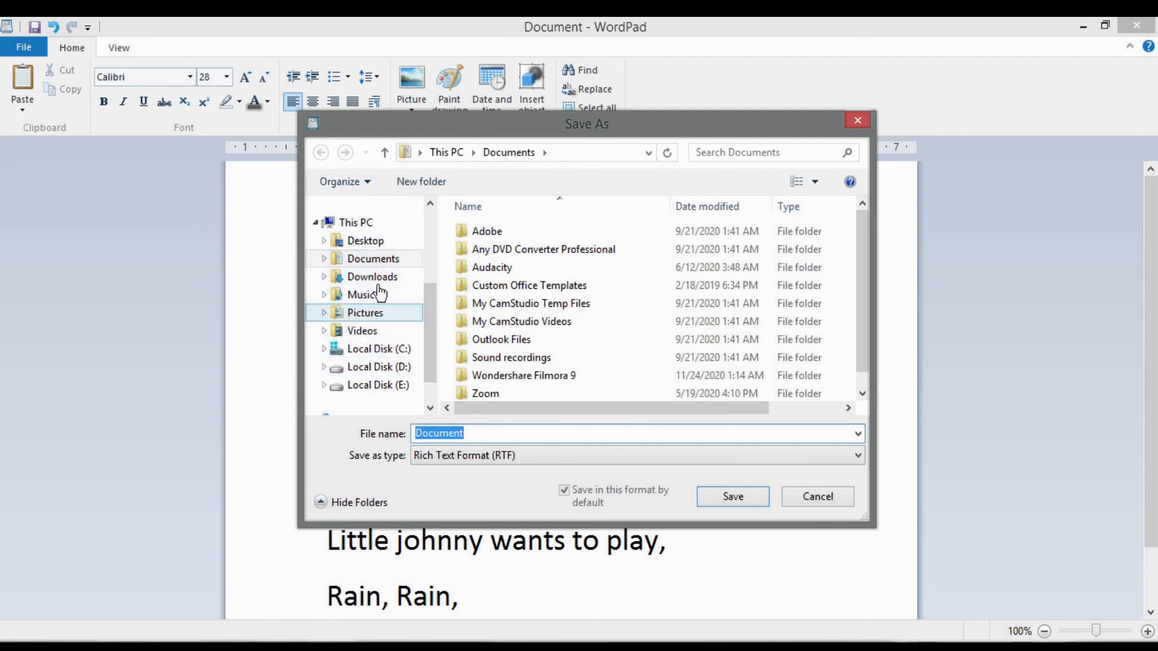
left_click(388, 242)
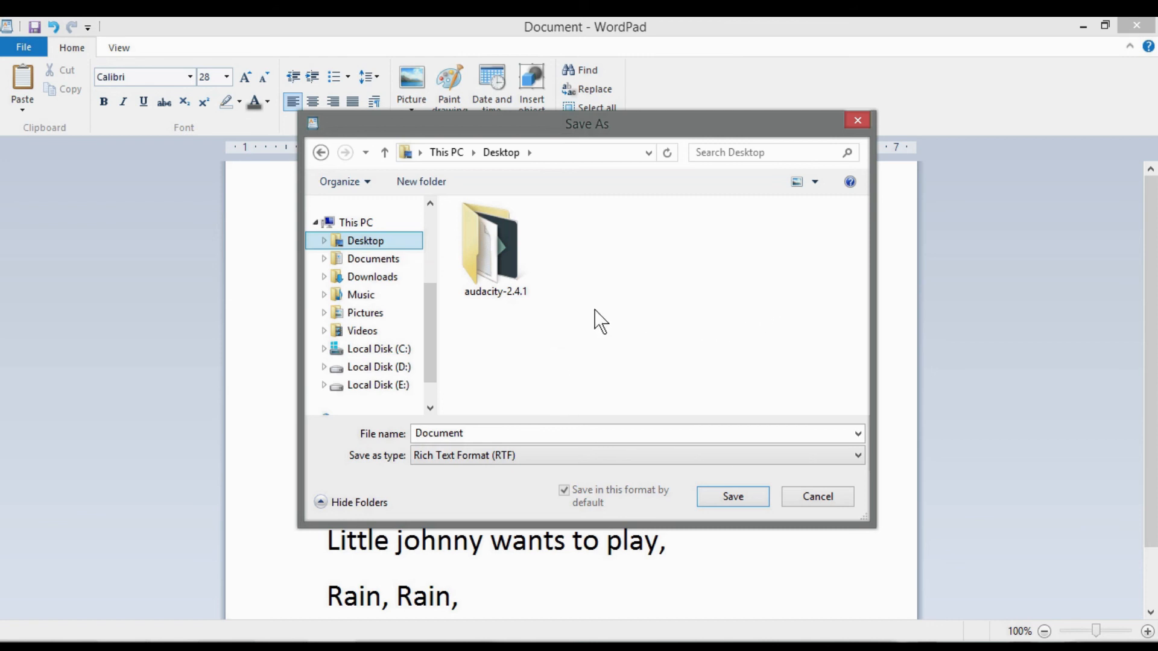
left_click(534, 432)
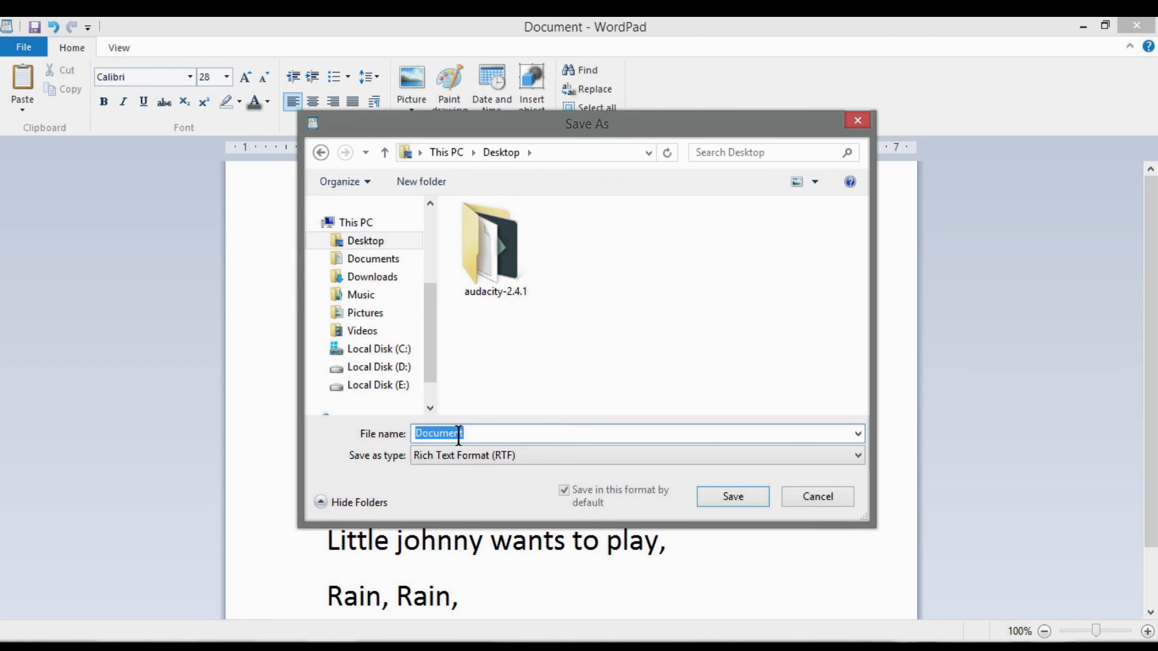
type("priyanka")
left_click(730, 498)
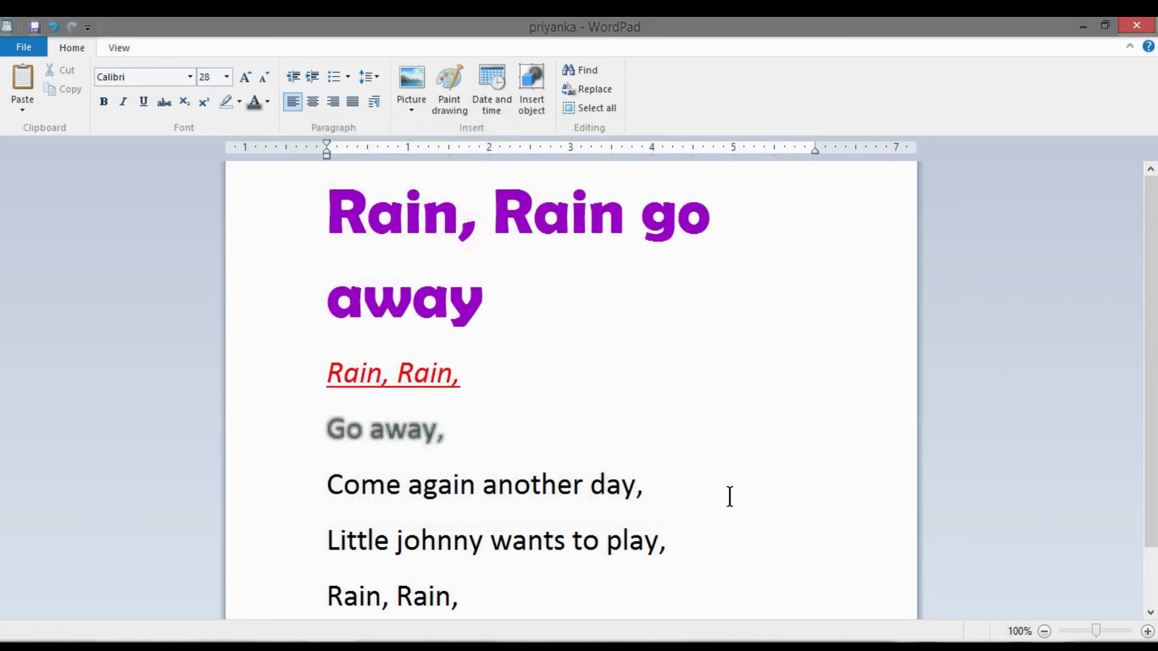